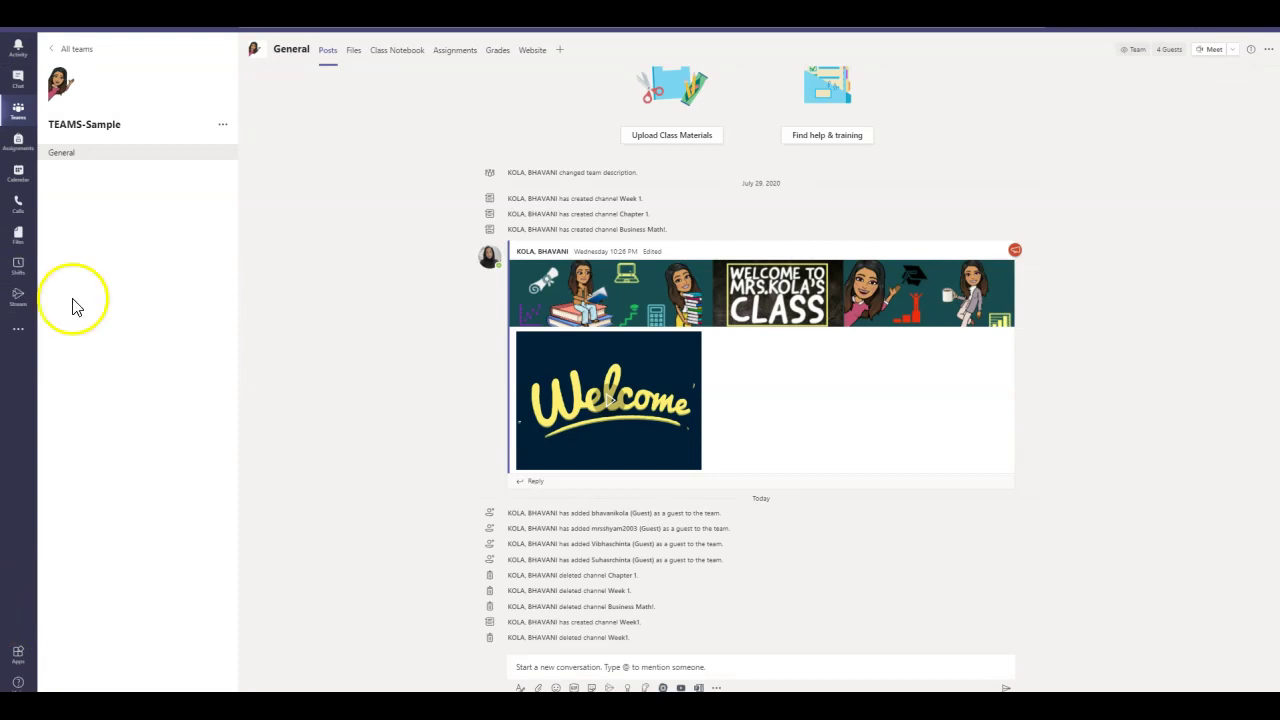
Step: Create a standard channel named 'Week July 26-July 31' in the TEAMS-Sample team
click(224, 126)
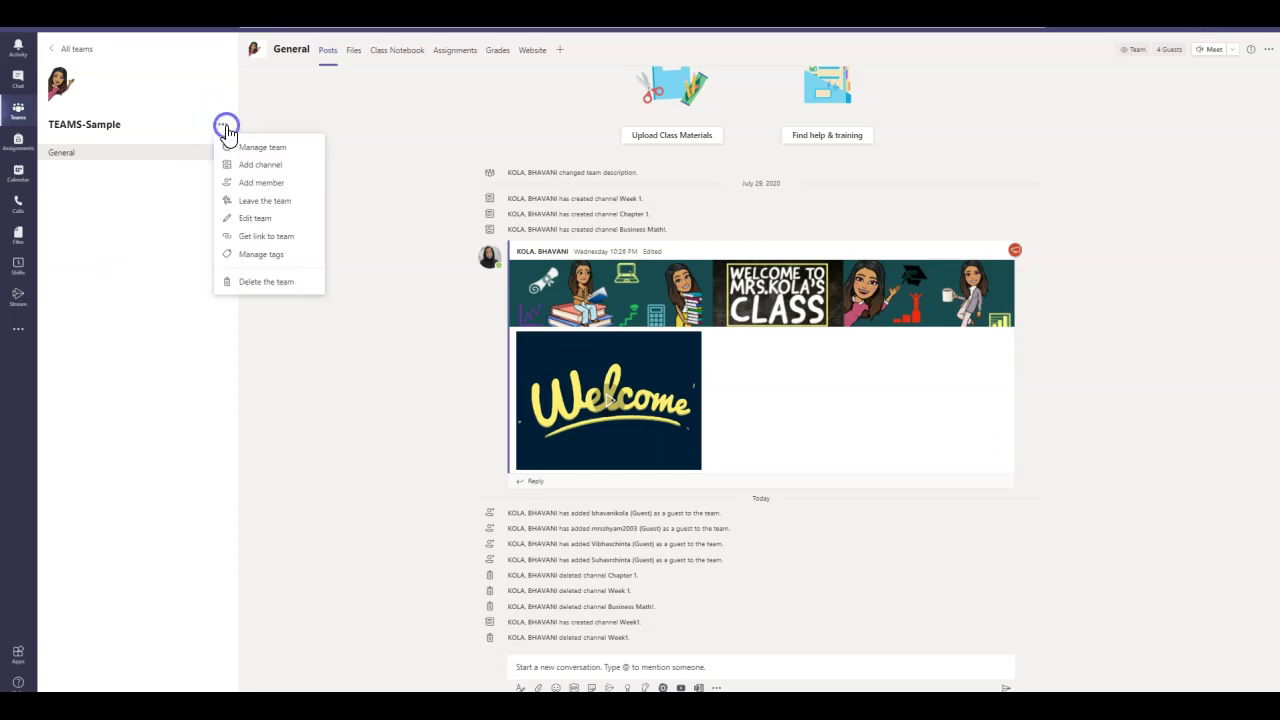
click(251, 169)
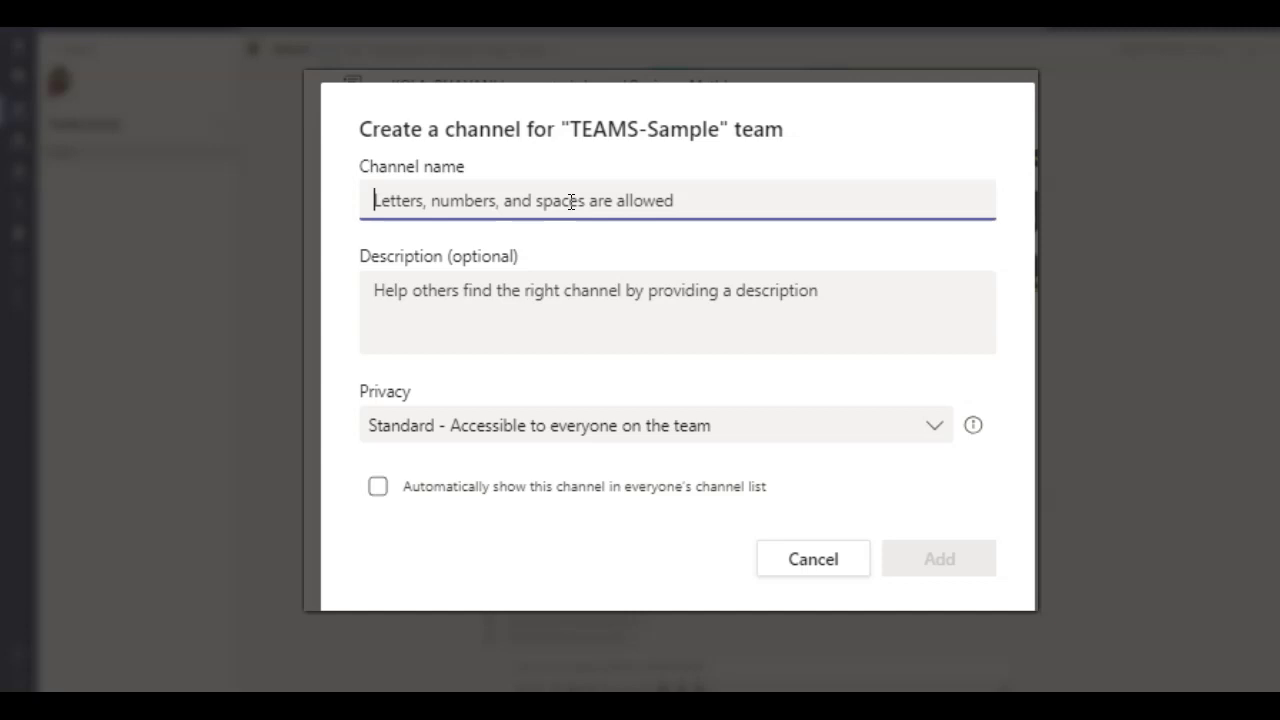
text(Week )
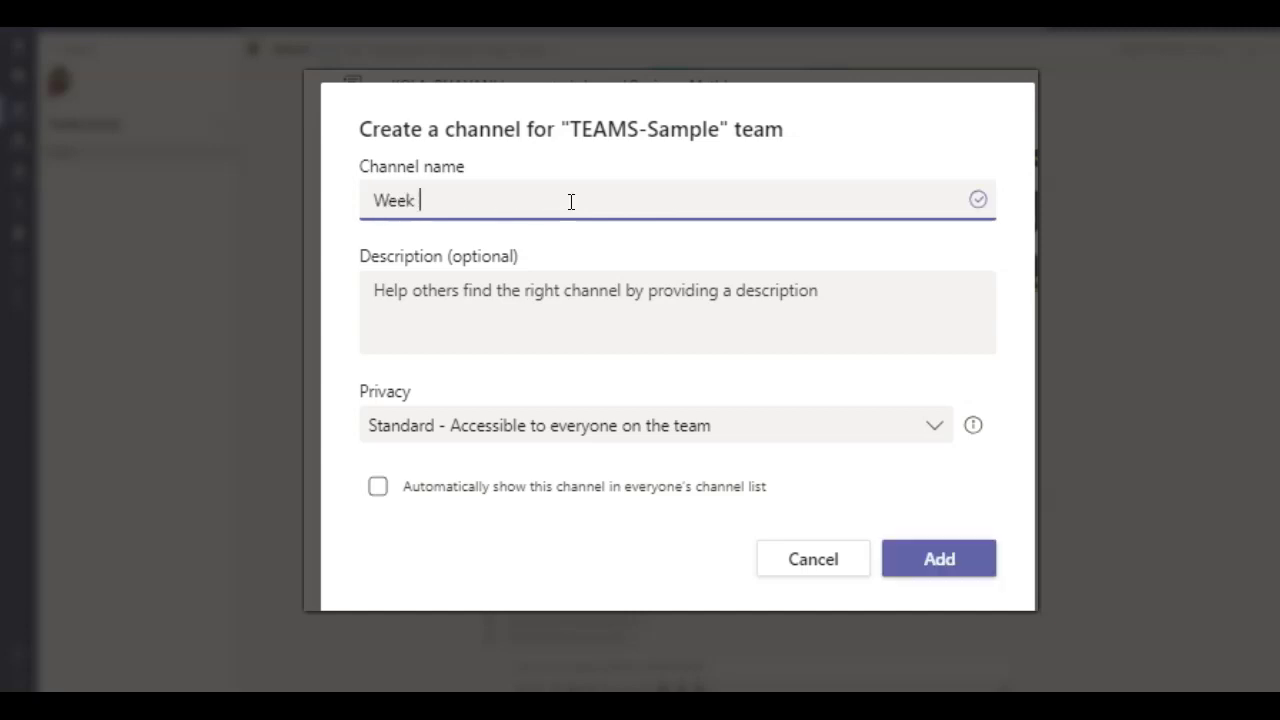
text(July 26-Jul)
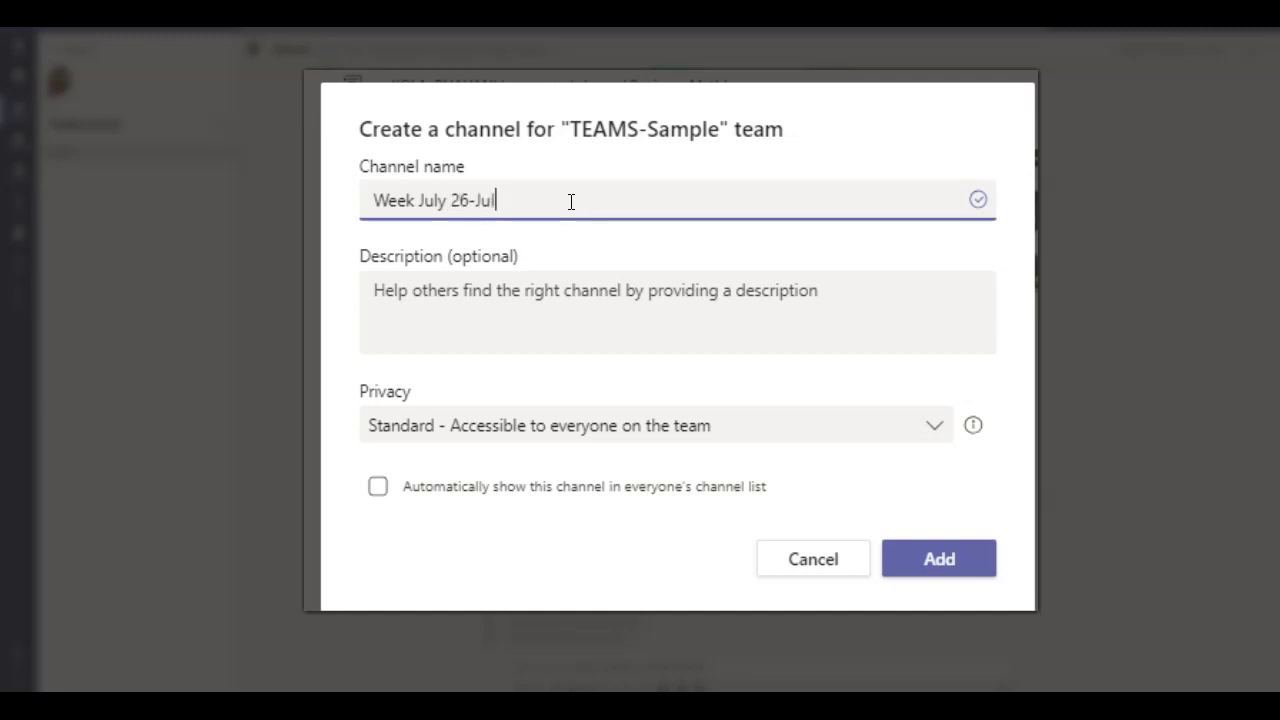
text(y 31)
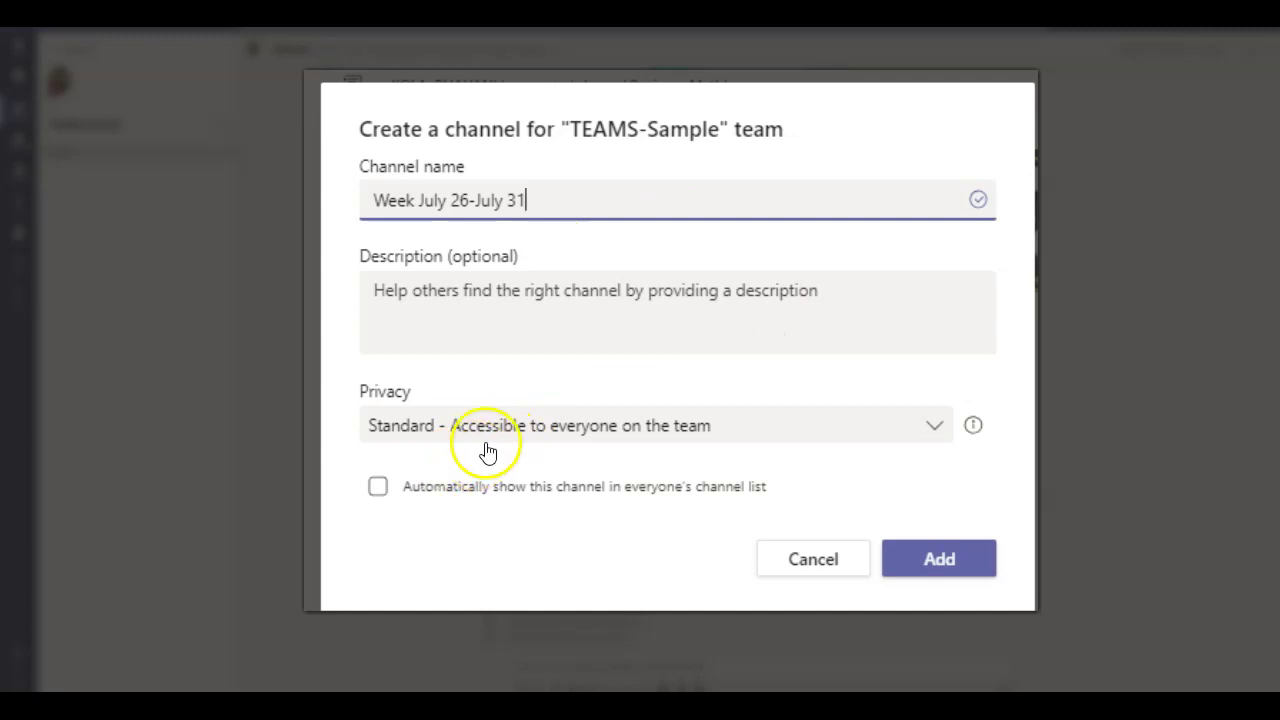
click(939, 575)
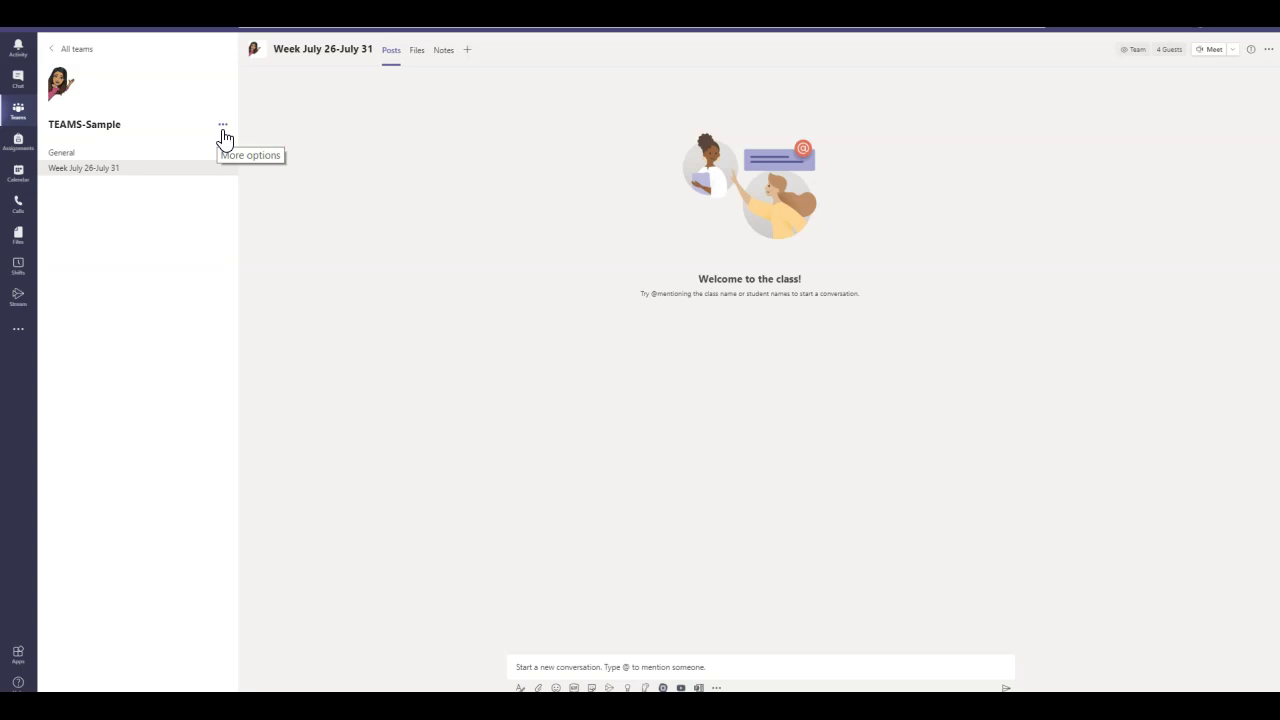
Step: Show the More options menu beside the TEAMS-Sample team name
click(226, 129)
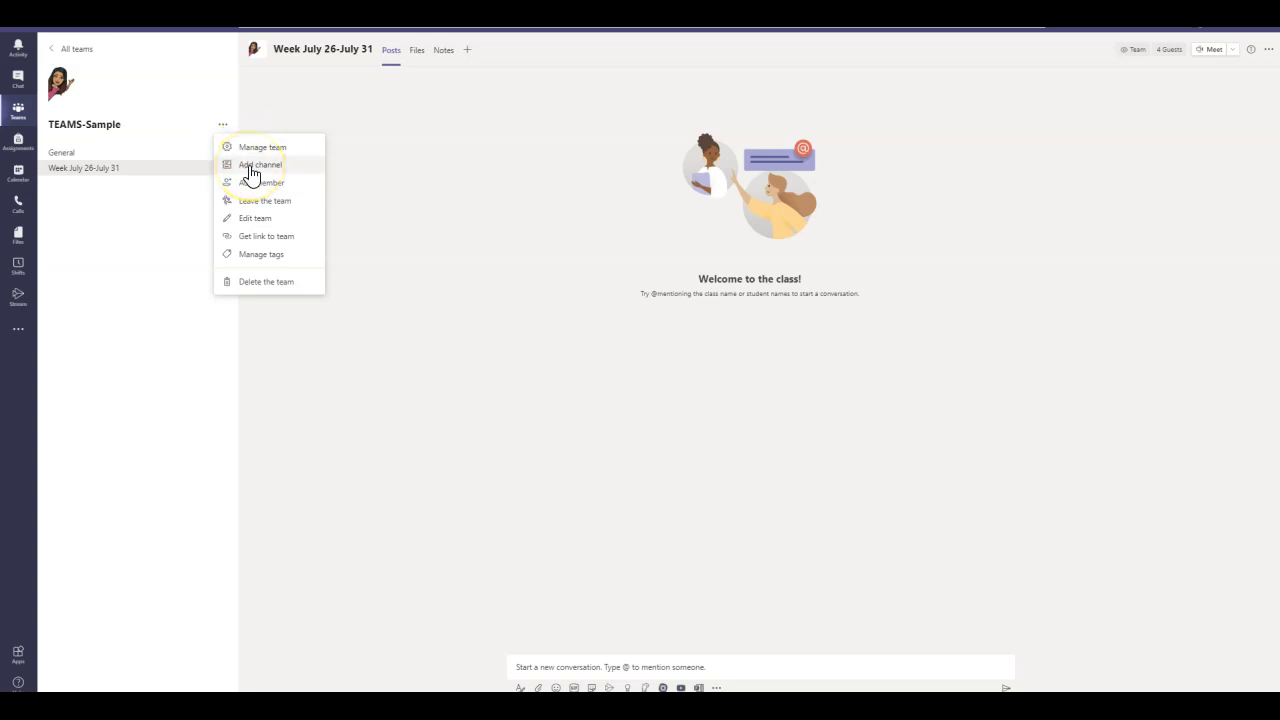
Step: Start another channel and name it 'Group A' followed by a gift emoji
click(250, 167)
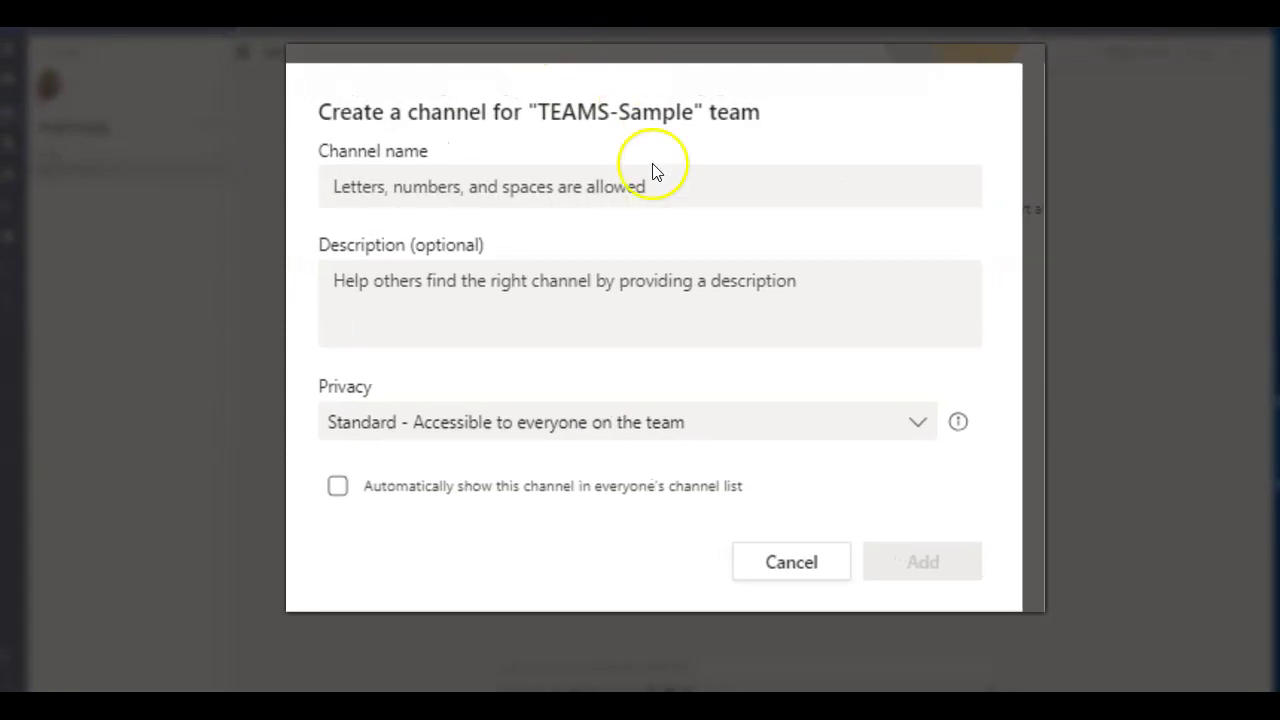
click(482, 189)
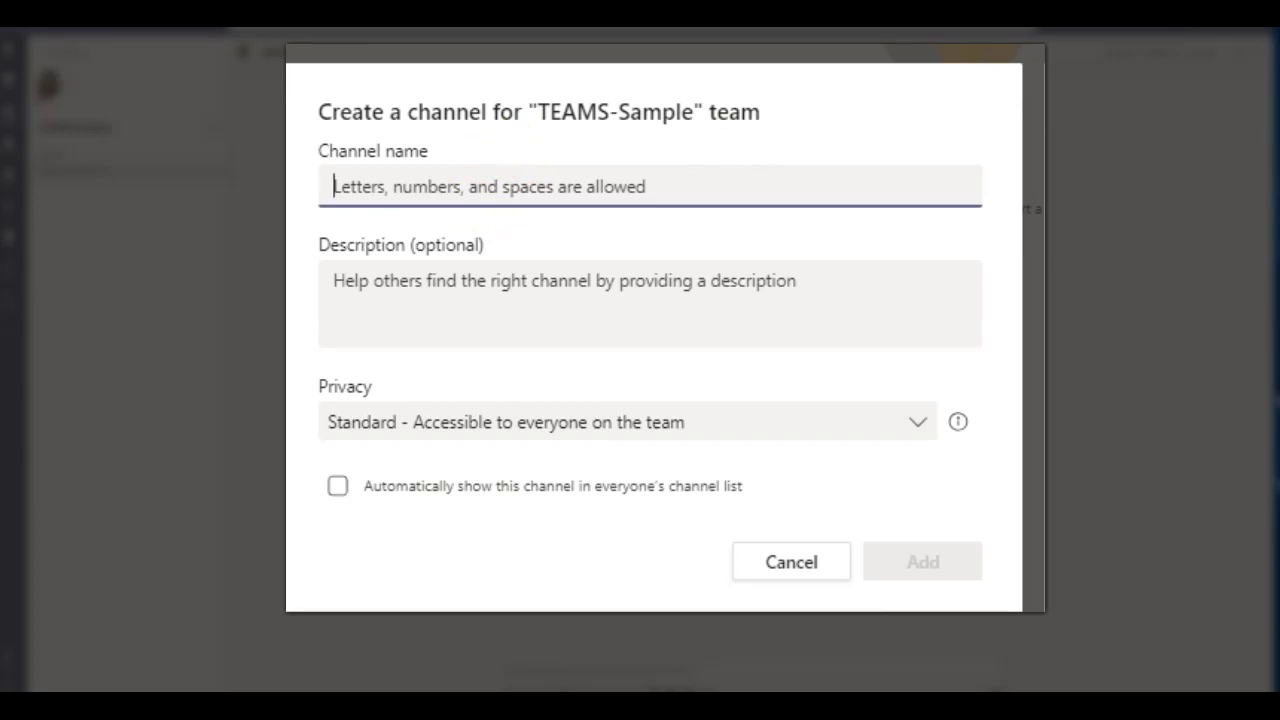
text(Group )
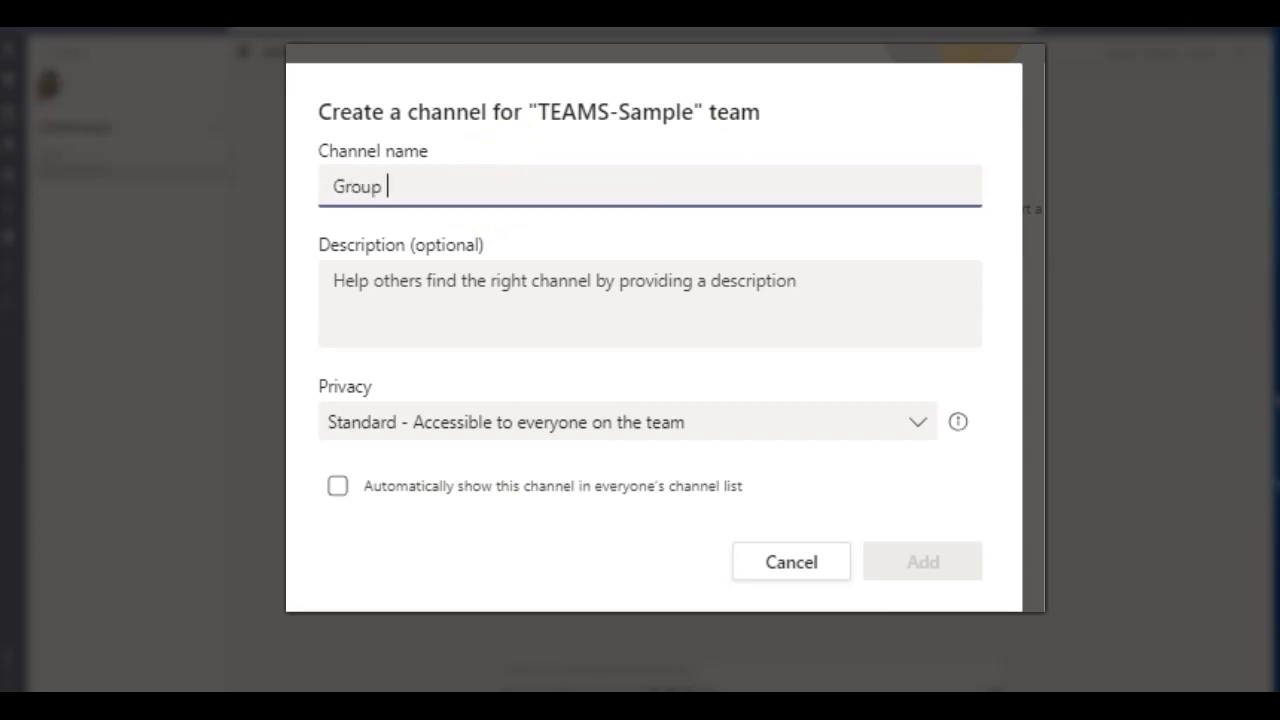
text(a)
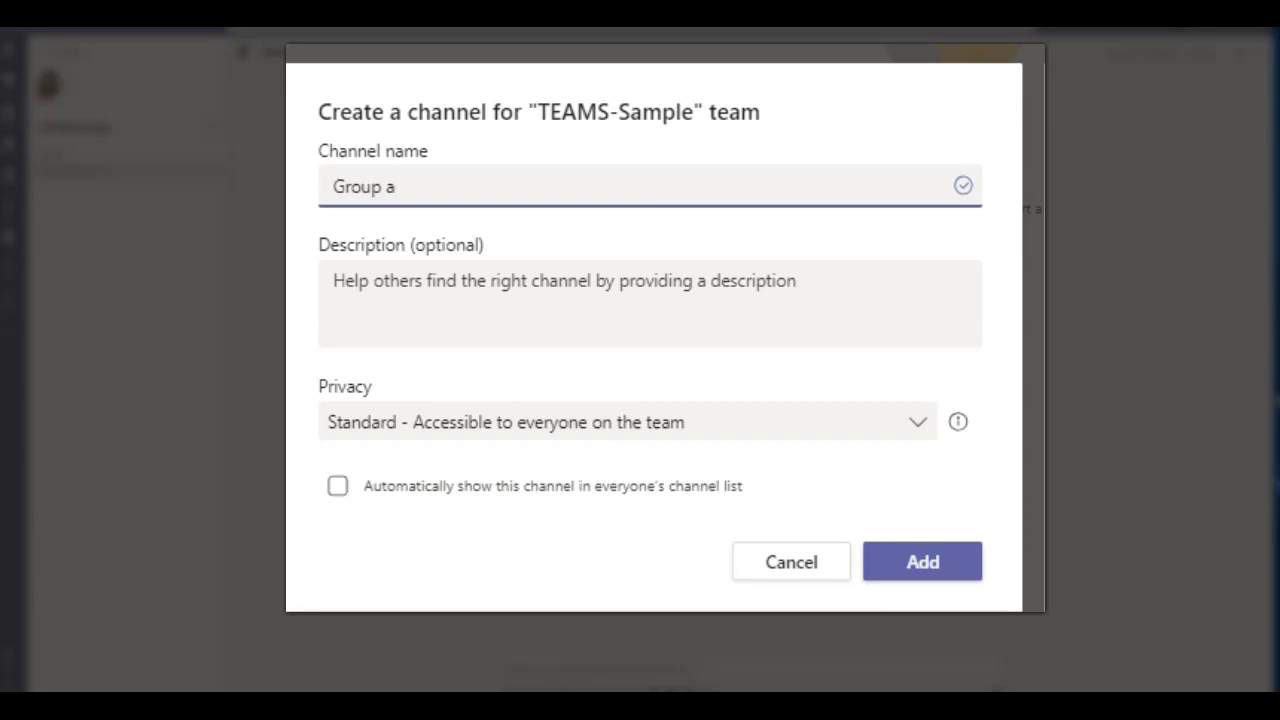
key(BackSpace)
text(A)
key(super+period)
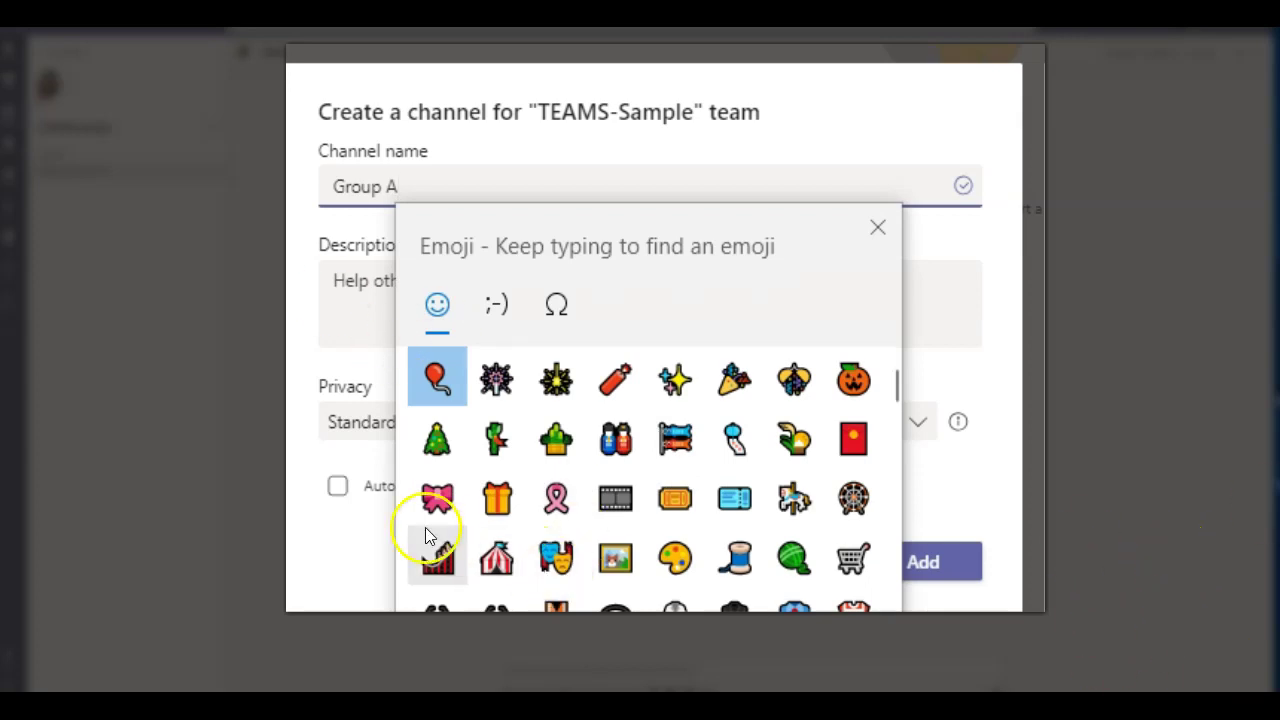
click(496, 498)
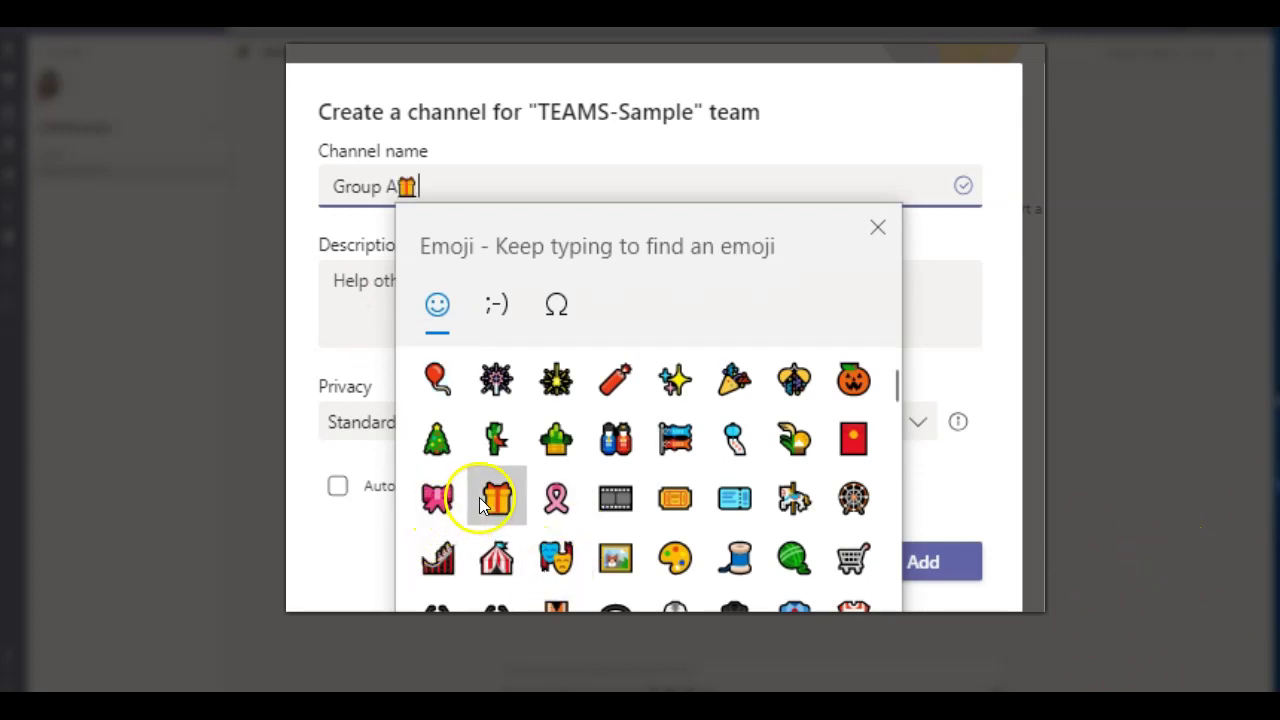
click(970, 284)
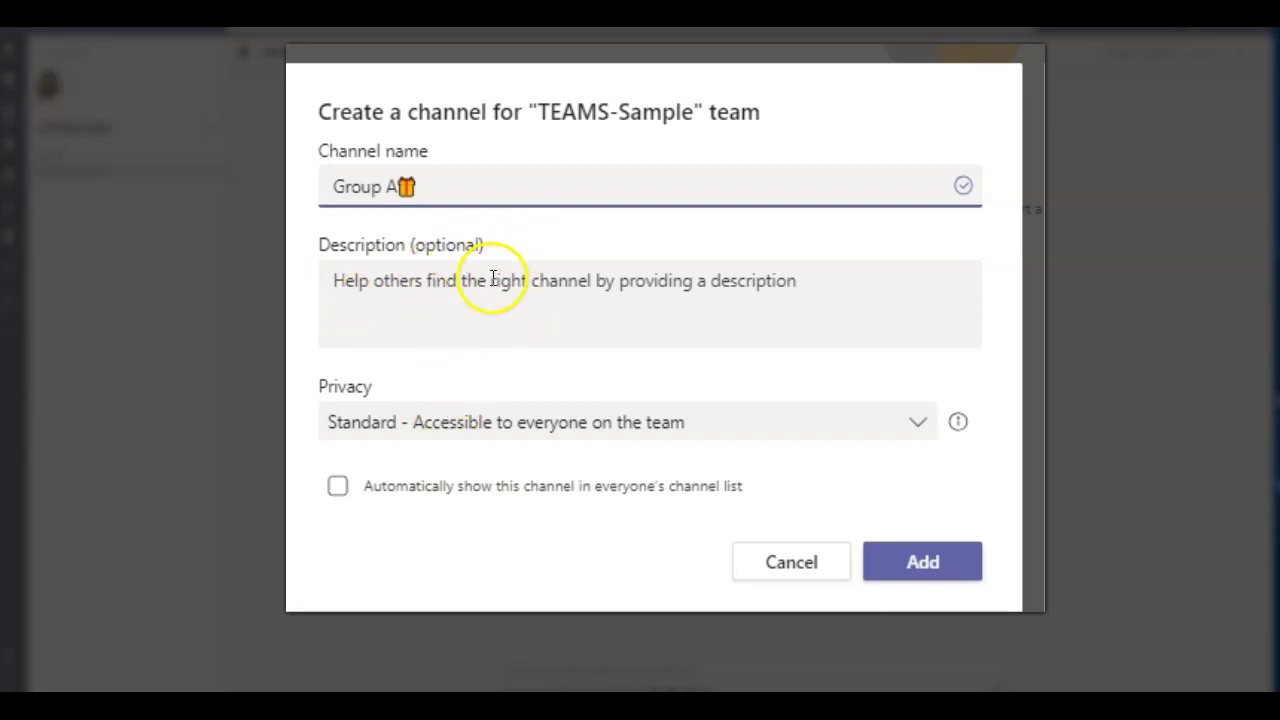
Step: Set the Group A🎁 channel's privacy to Private and create it
click(864, 416)
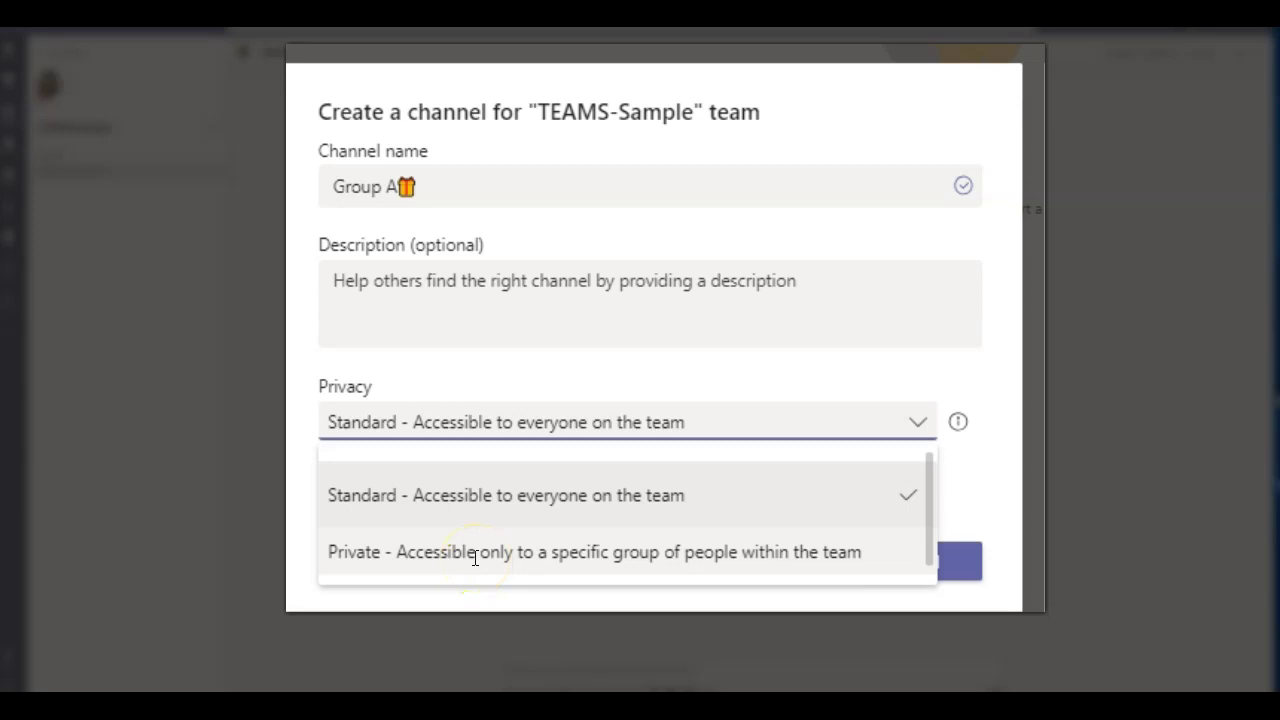
click(481, 550)
click(481, 551)
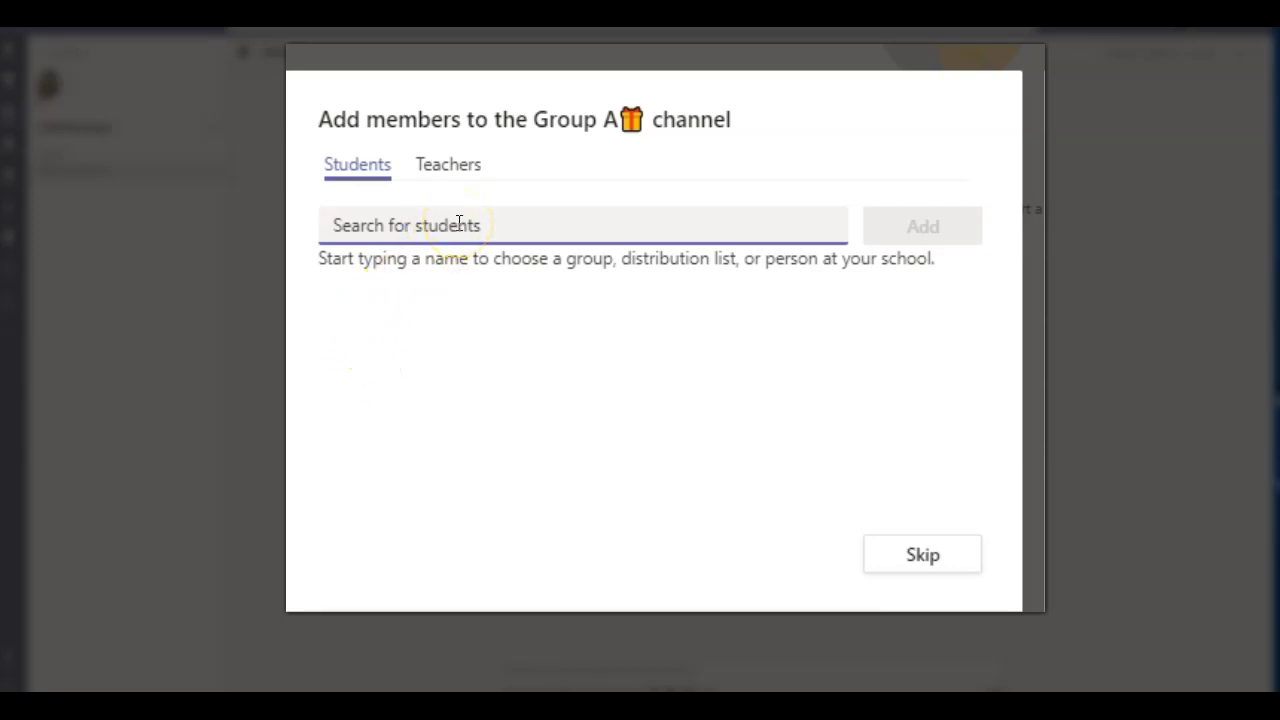
Step: Add the three guest students as Group A🎁 members and close the dialog
text(bh)
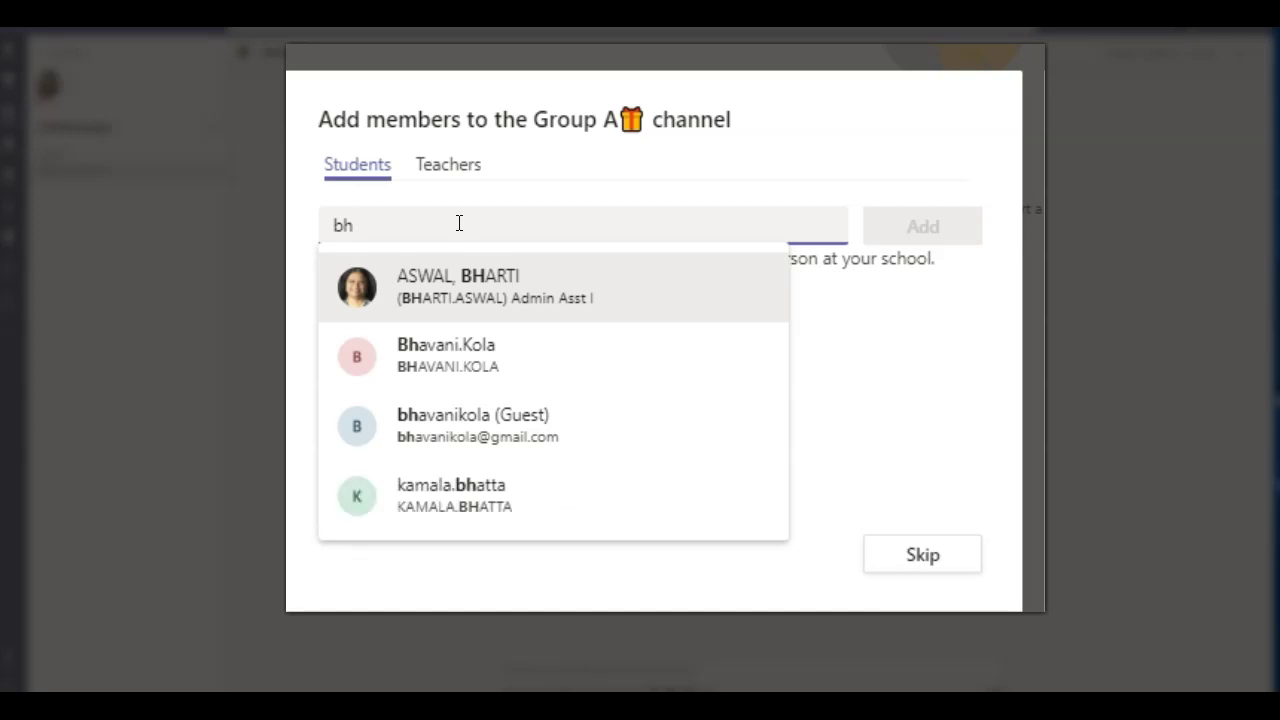
click(443, 428)
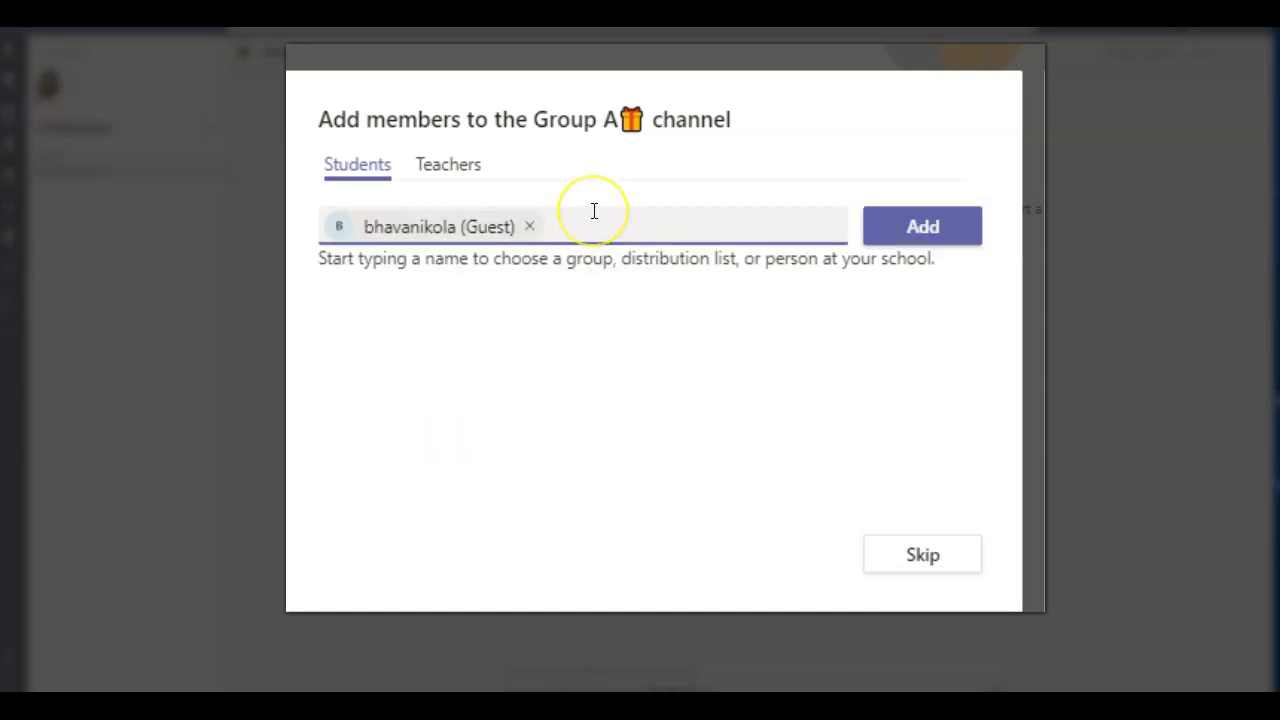
text(Vib)
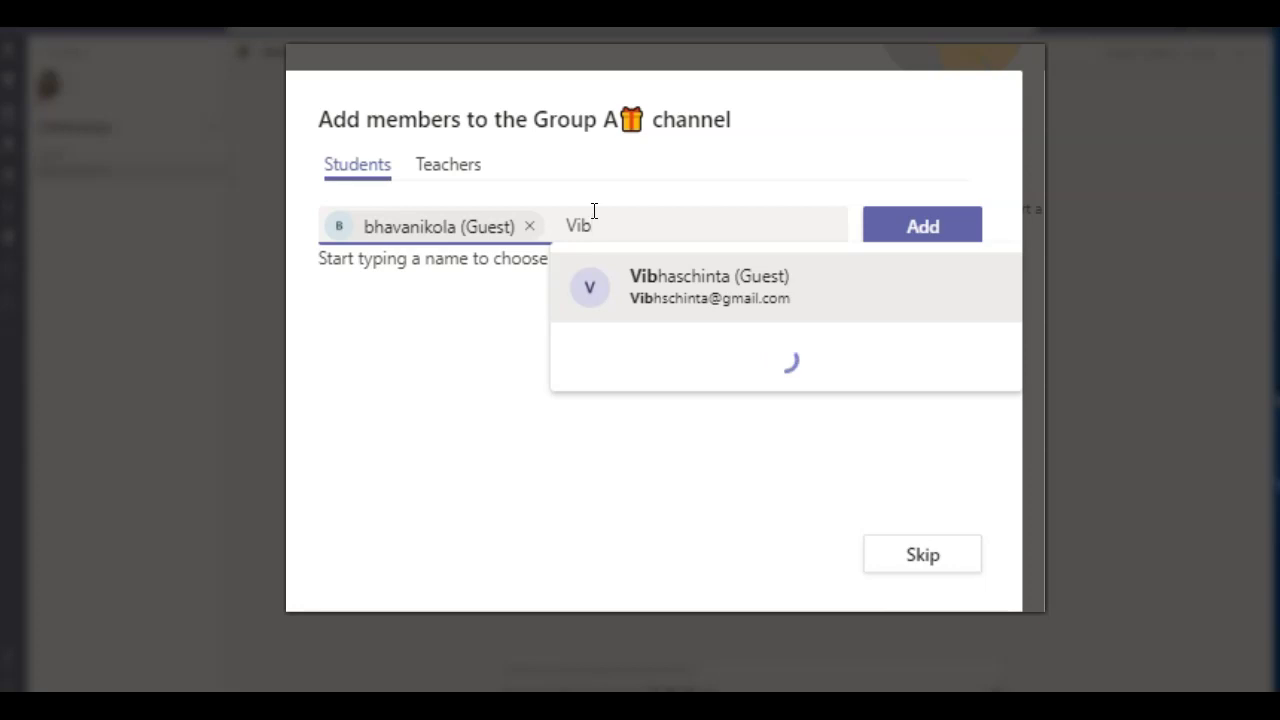
click(681, 295)
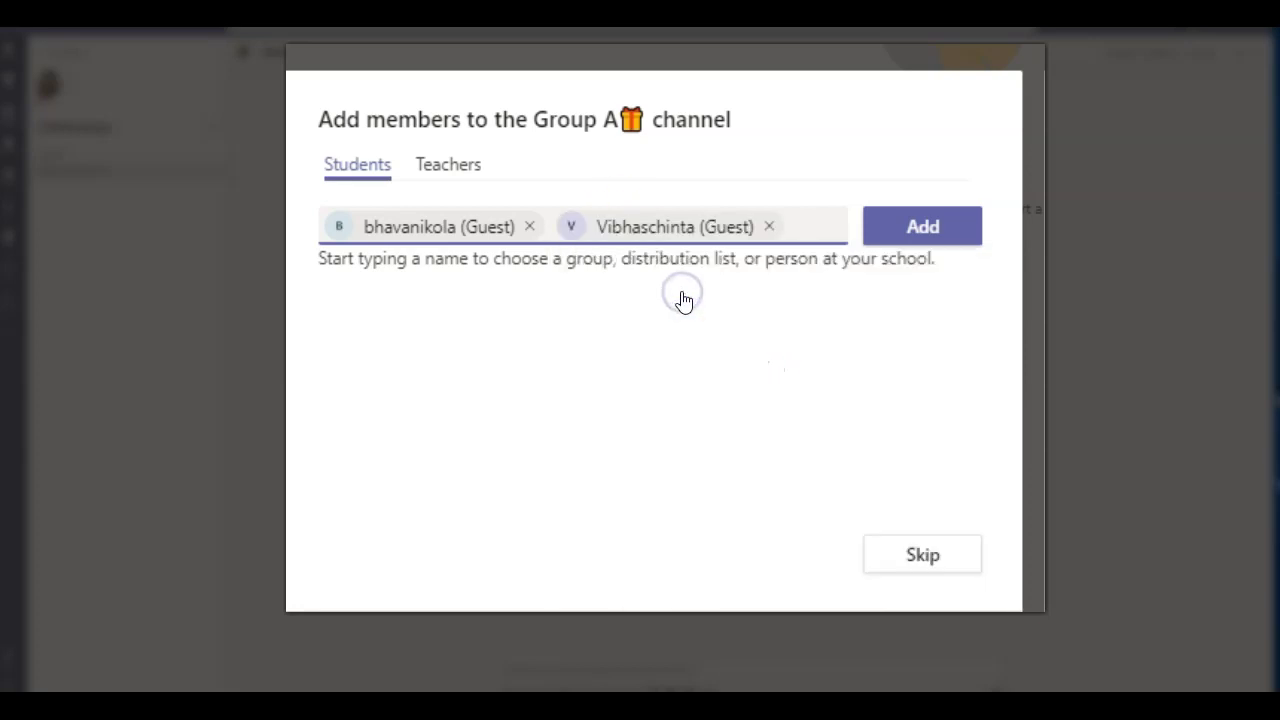
text(Su)
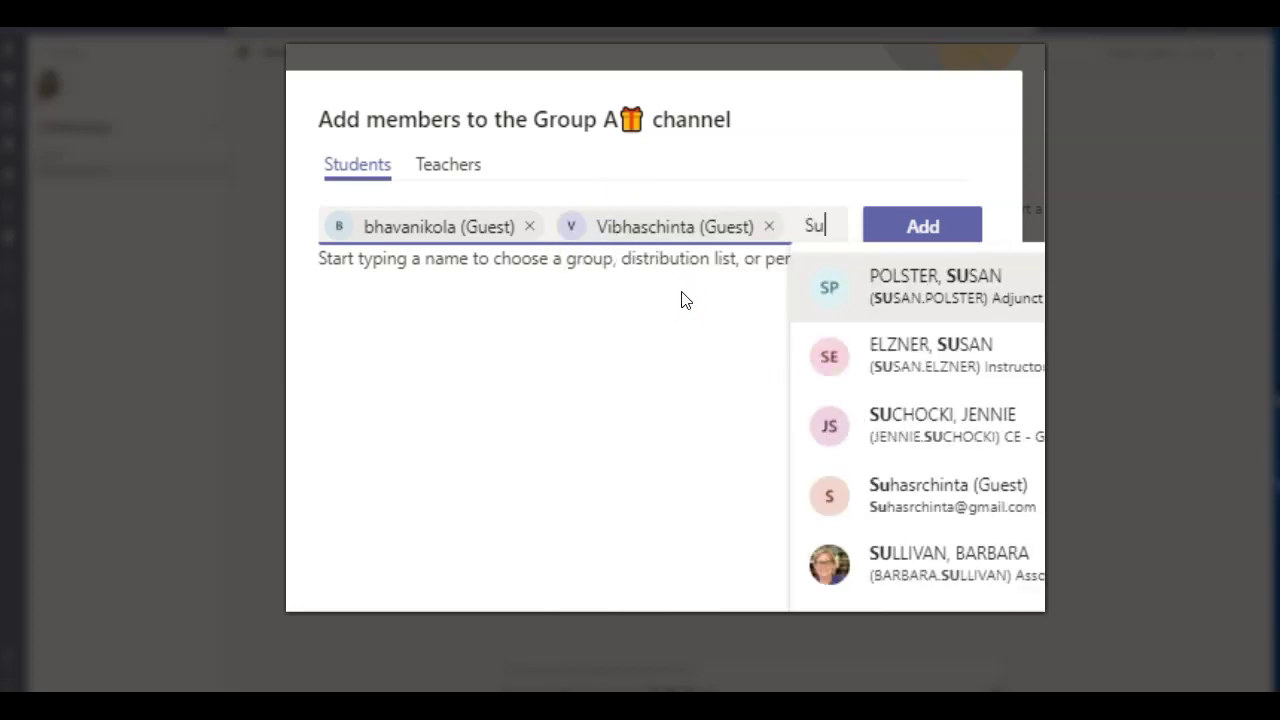
click(965, 508)
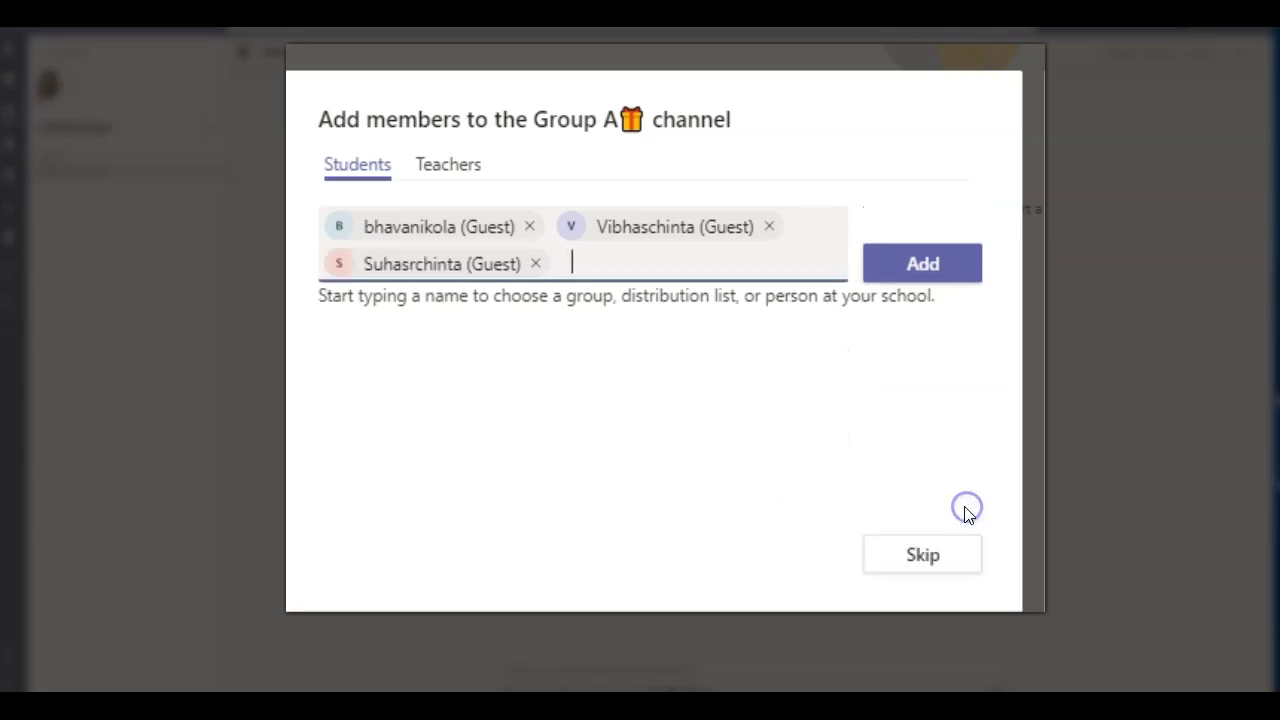
click(948, 263)
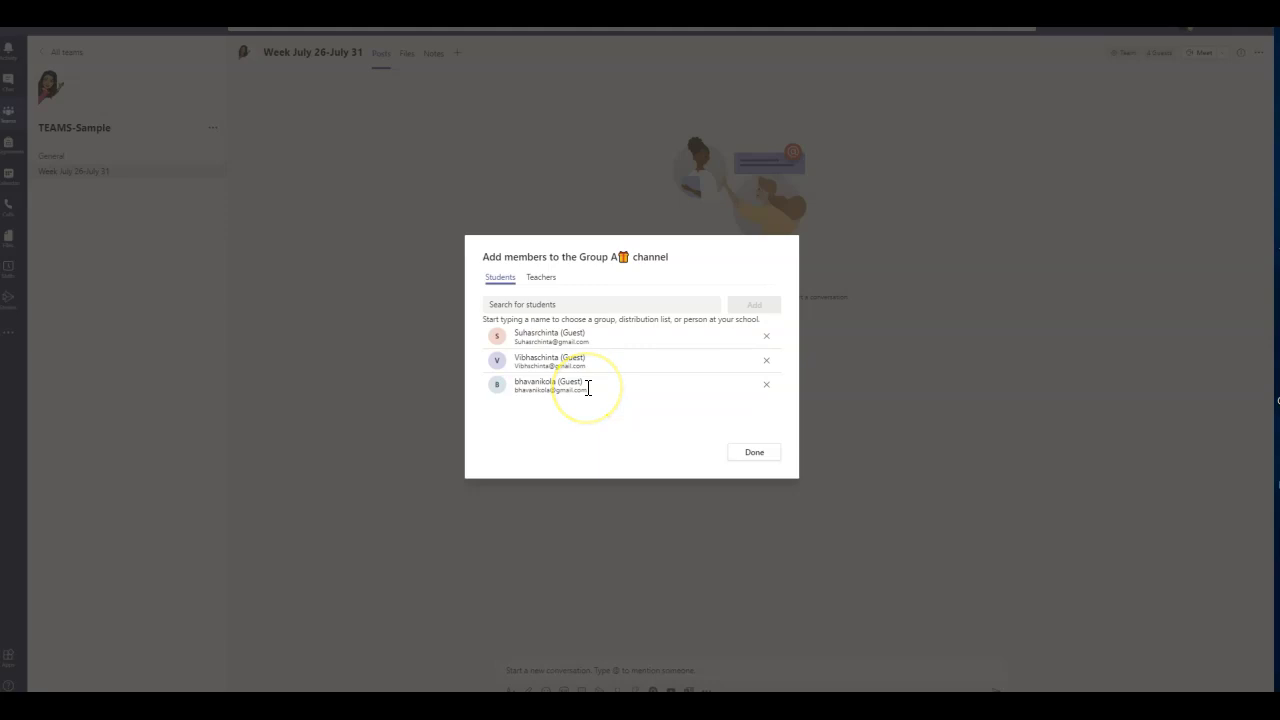
click(760, 455)
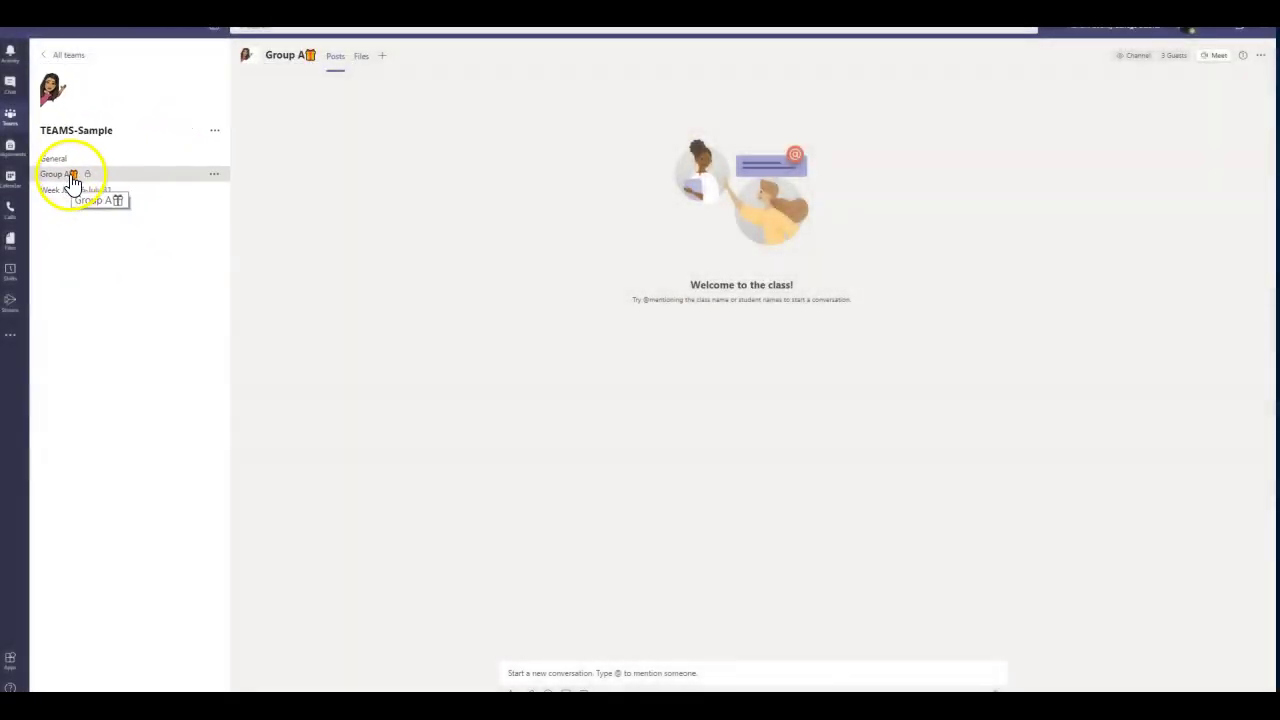
Step: Open Manage channel for Group A🎁 to see its owner and three members
click(215, 174)
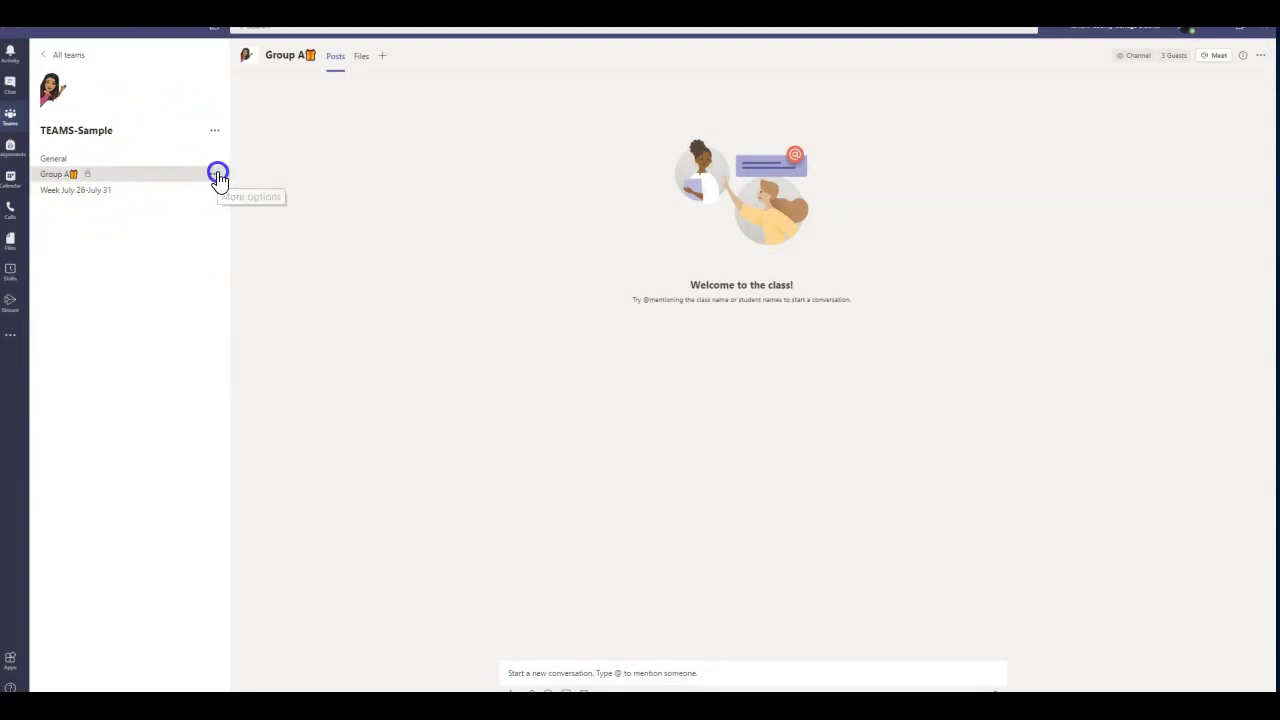
click(256, 235)
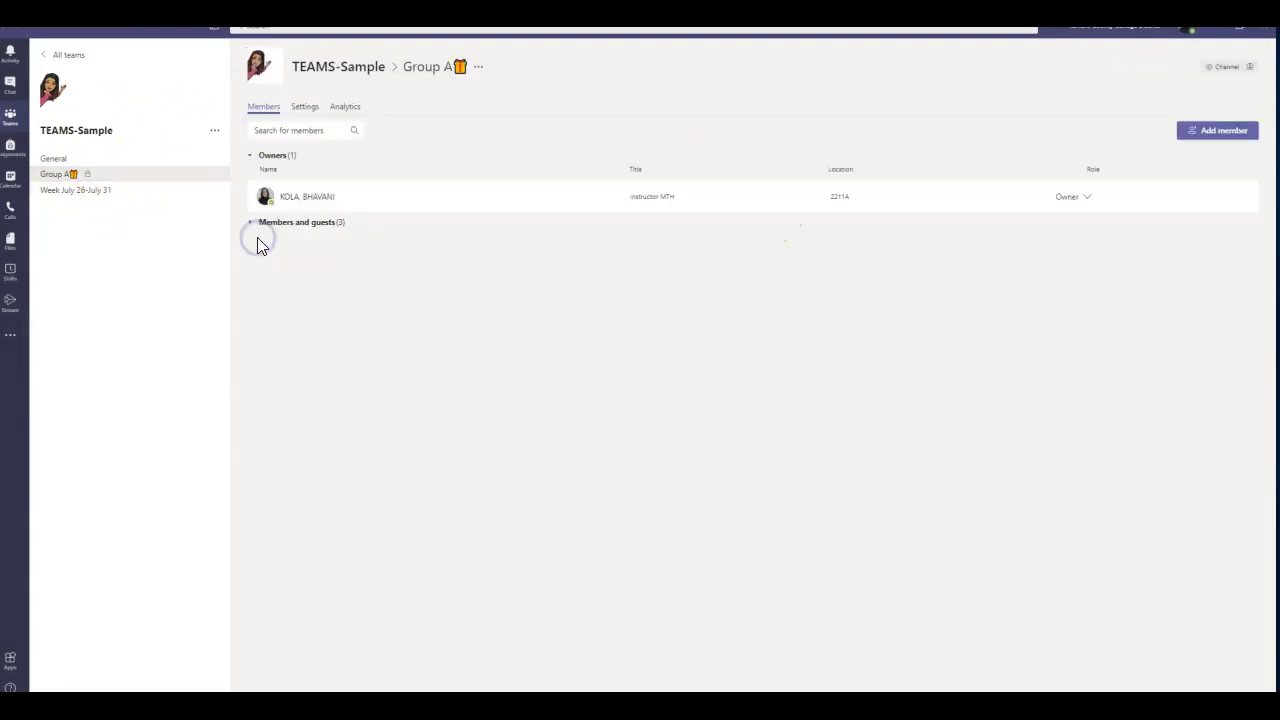
click(307, 110)
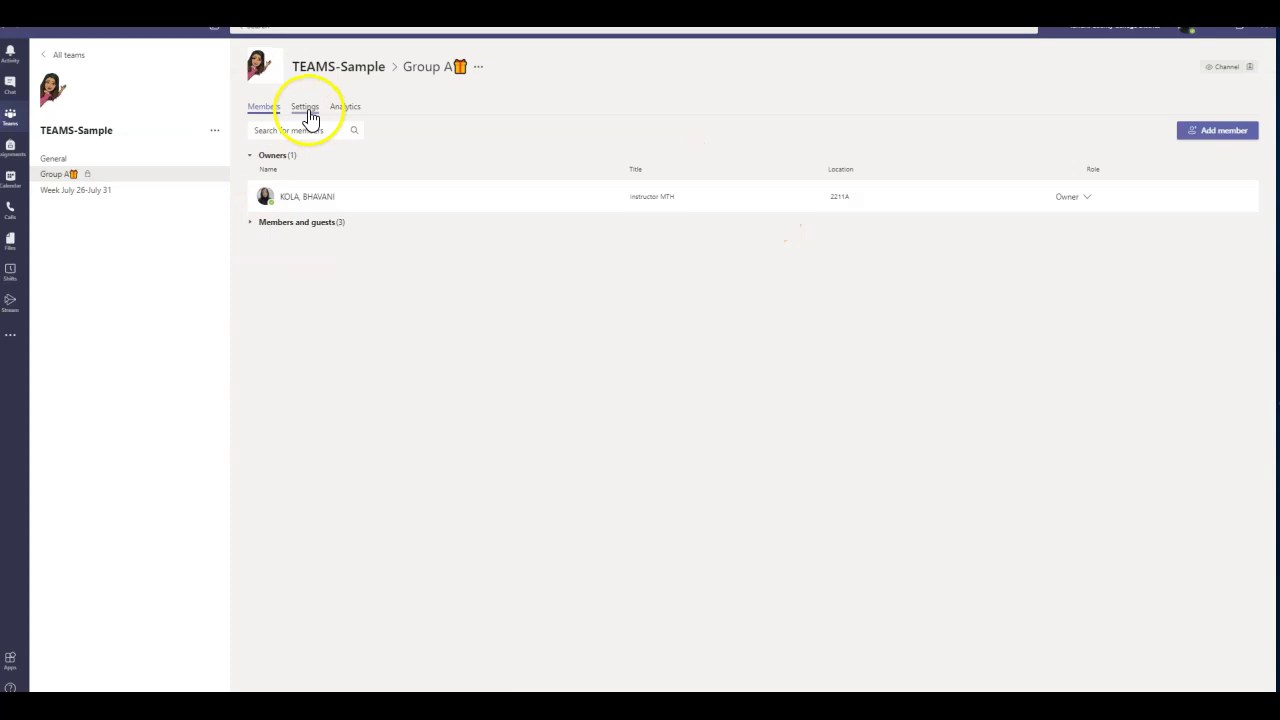
click(306, 108)
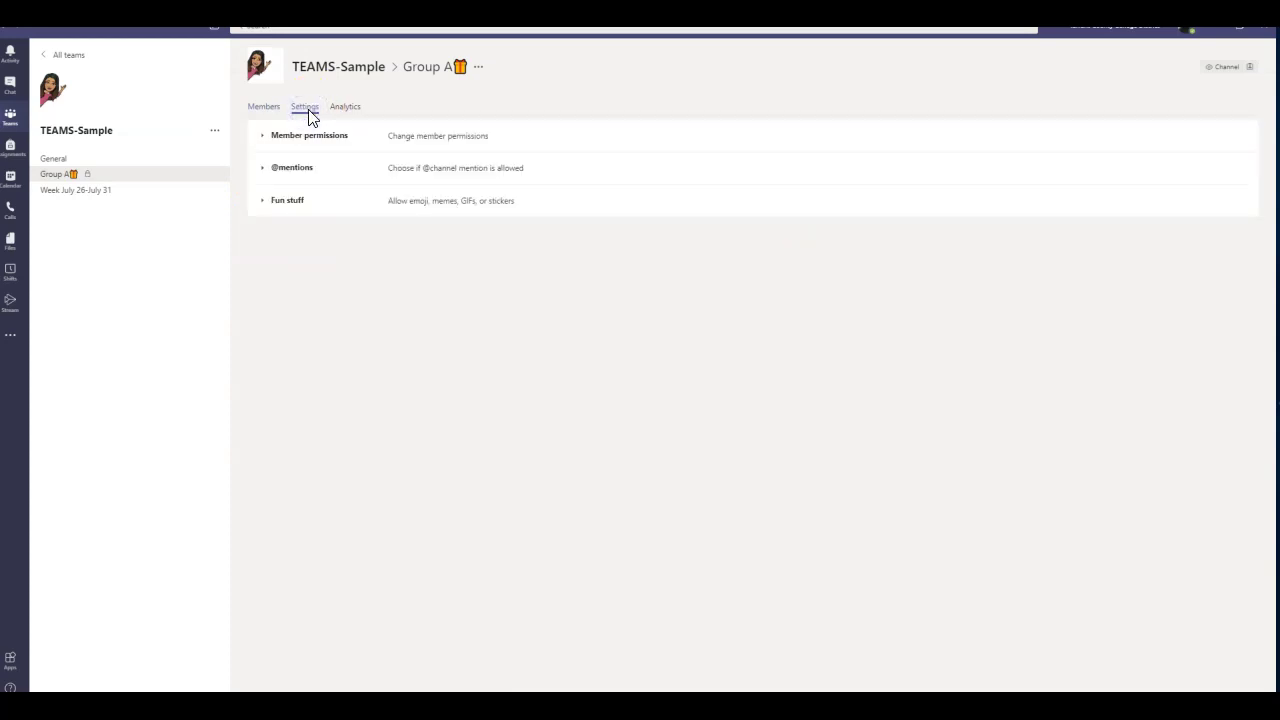
click(263, 136)
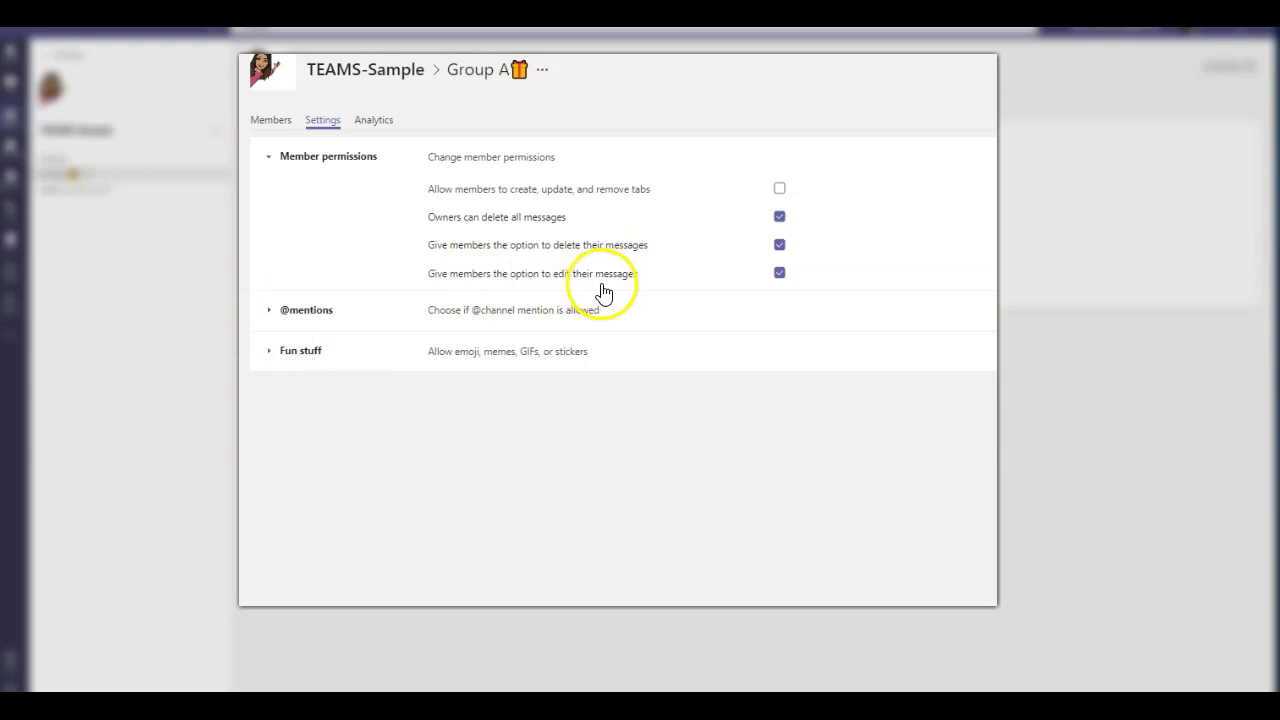
click(267, 313)
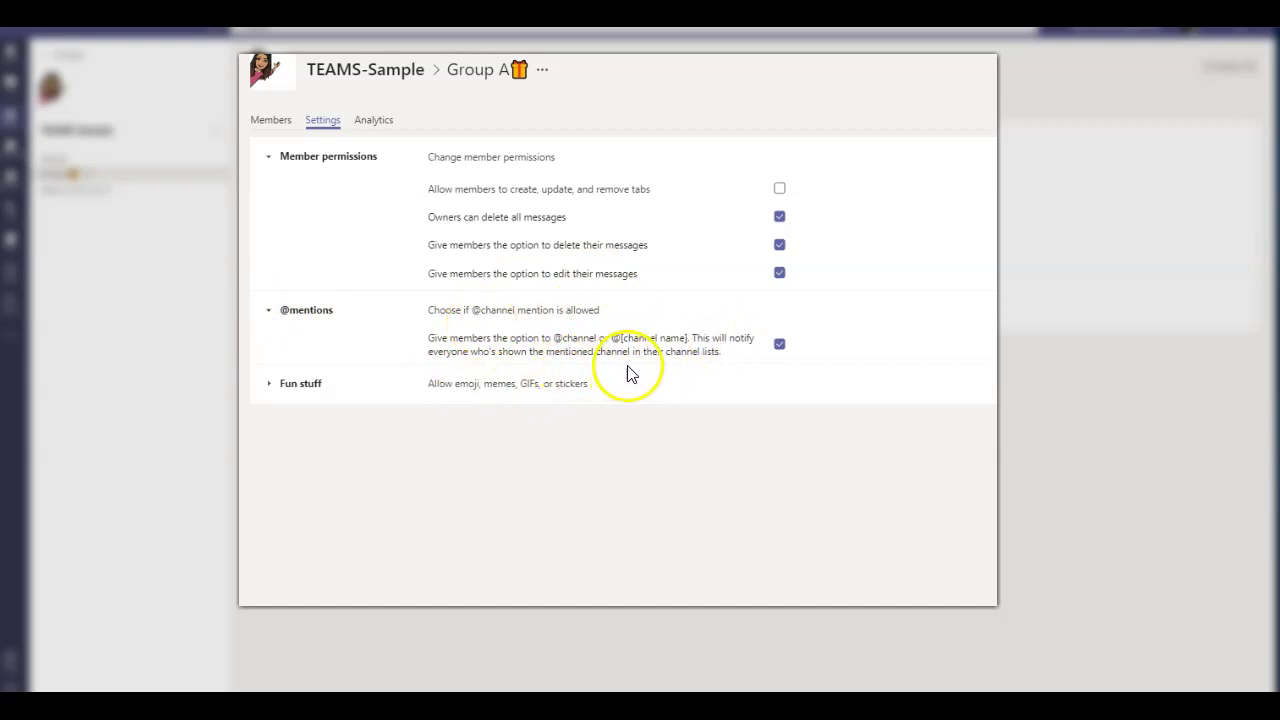
click(263, 389)
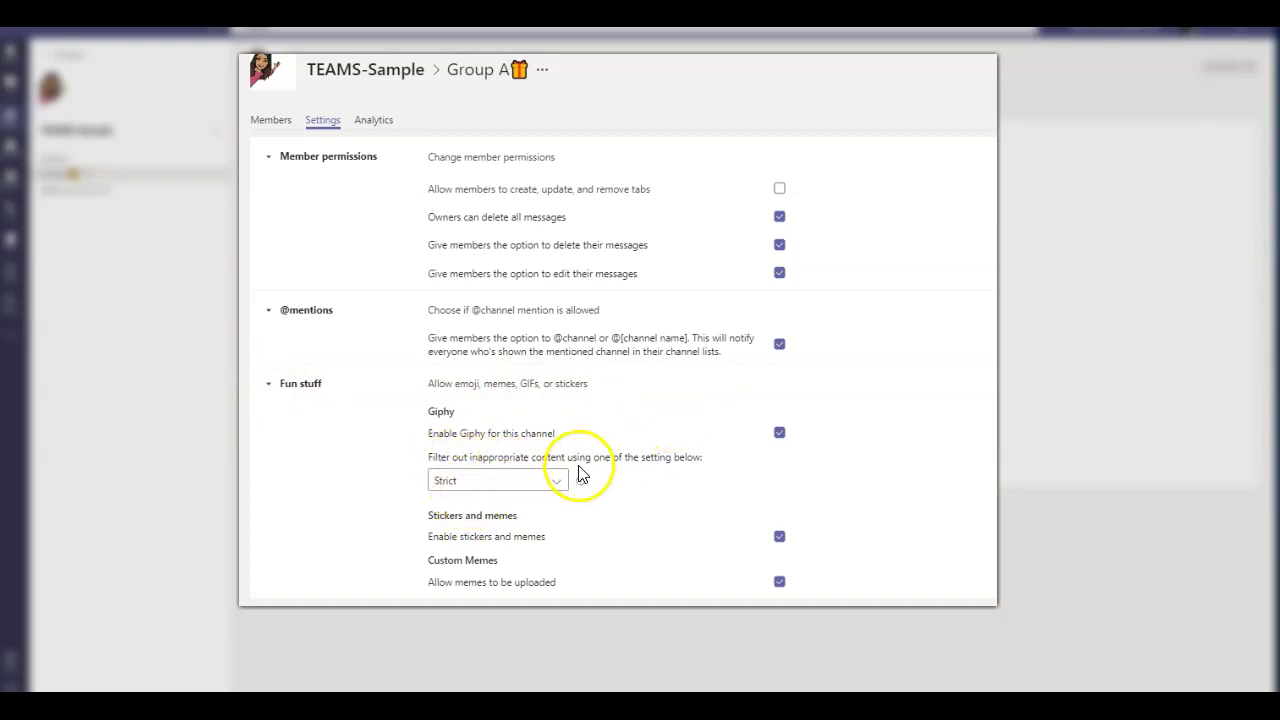
click(555, 486)
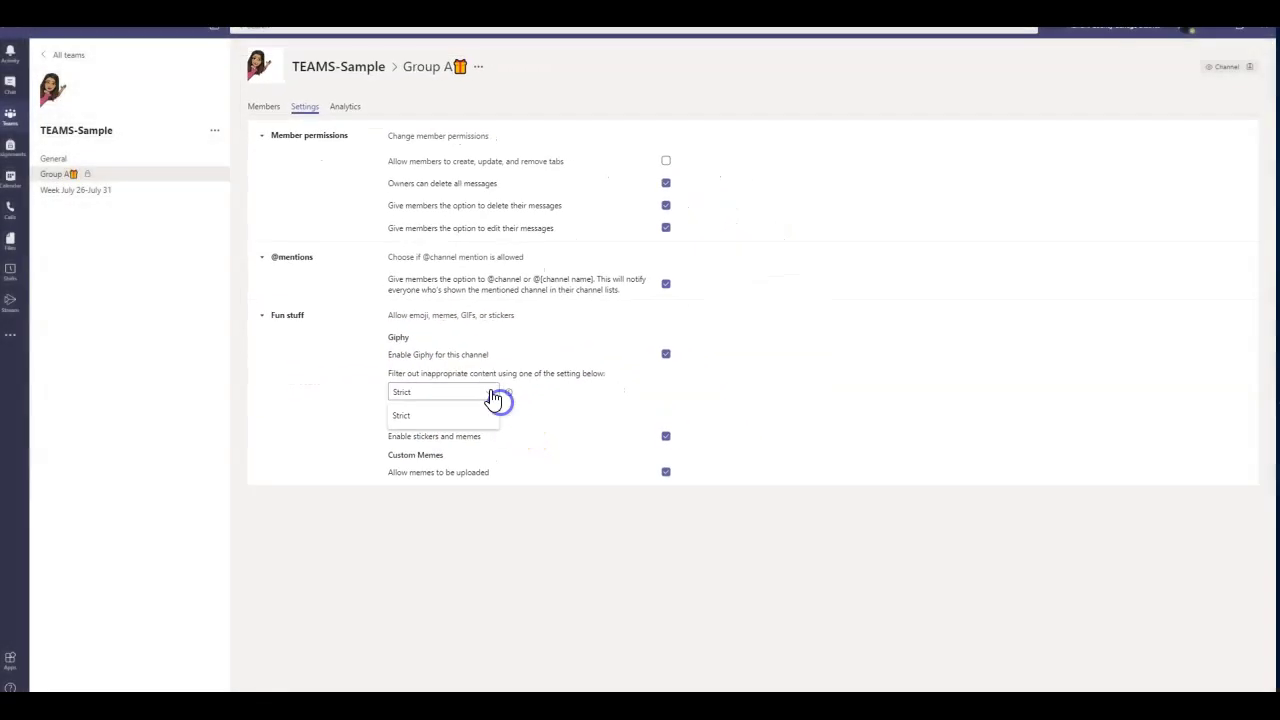
click(412, 418)
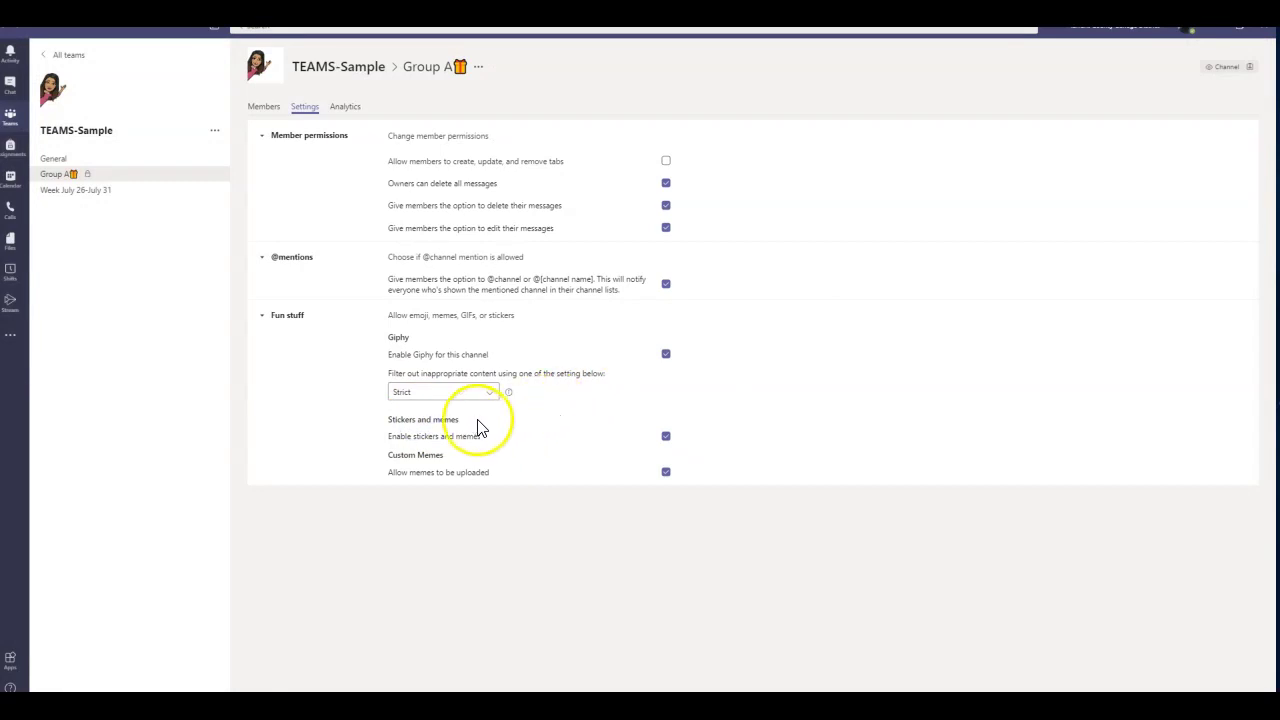